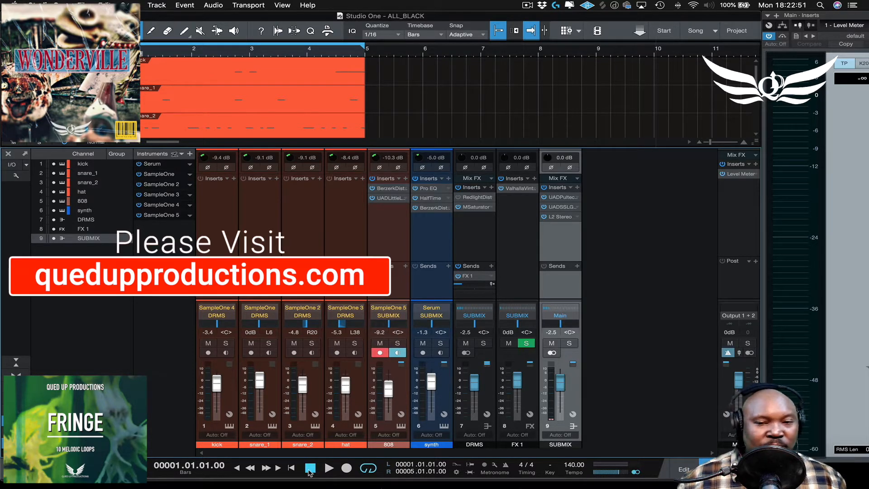
# Play the full beat and stop playback, and enlarge the mixer to show more of the insert area.
pyautogui.press('space')
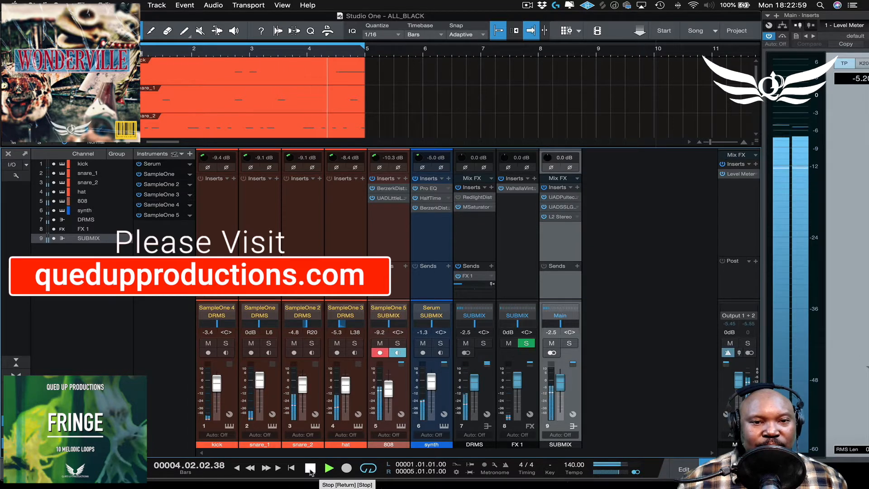
pyautogui.click(311, 469)
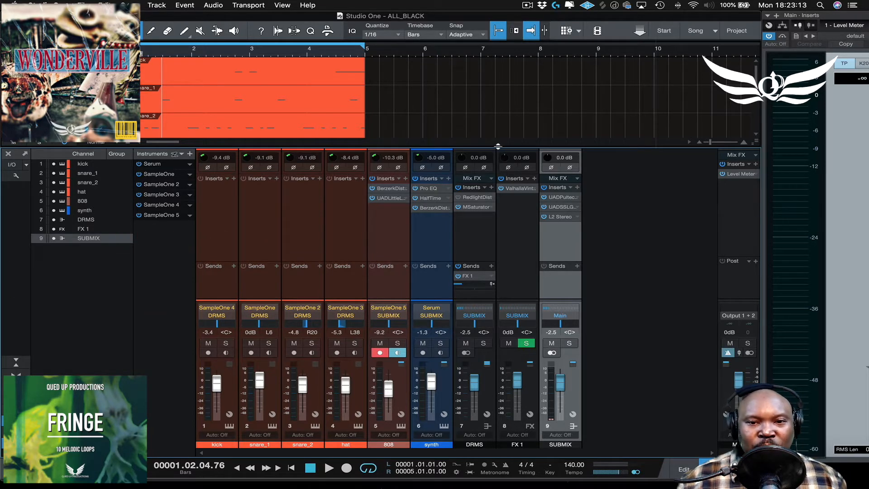
pyautogui.moveTo(498, 146); pyautogui.dragTo(496, 102)
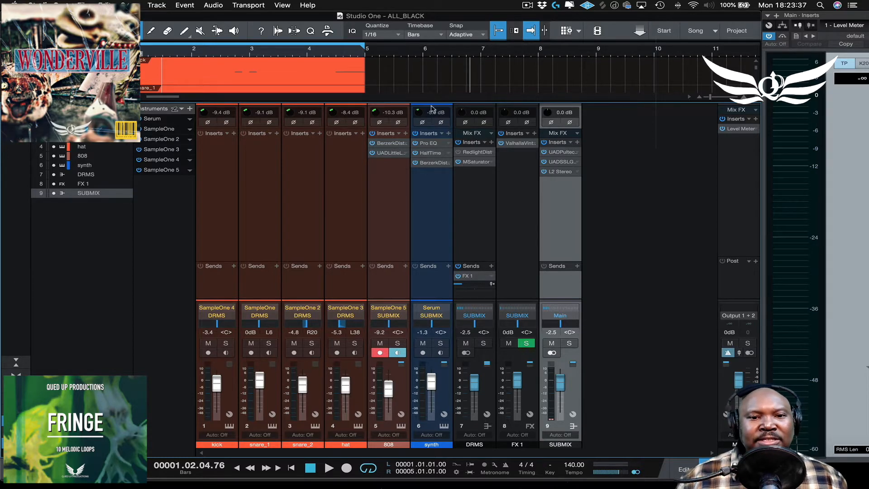
# Examine the Berzerk Distortion and UAD Little Labs VOG inserts on the 808 channel, keeping the plug-in window clear of the channel strips.
pyautogui.click(392, 147)
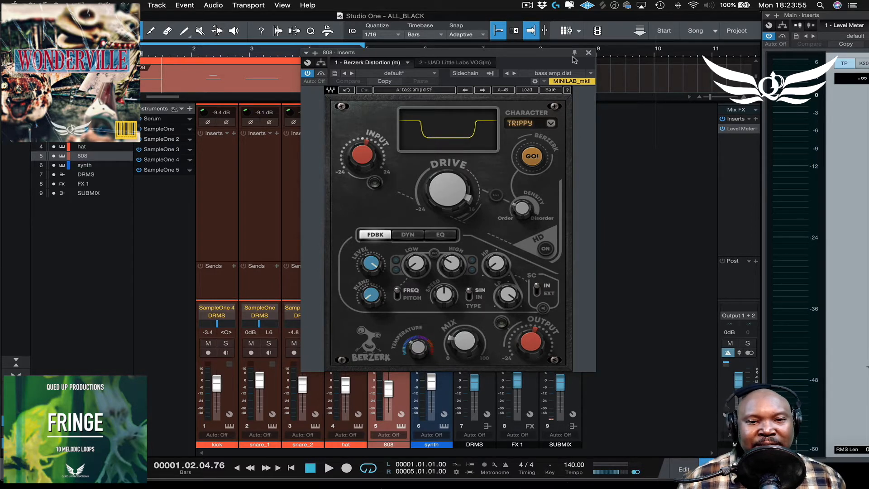
pyautogui.moveTo(543, 54); pyautogui.dragTo(540, 50)
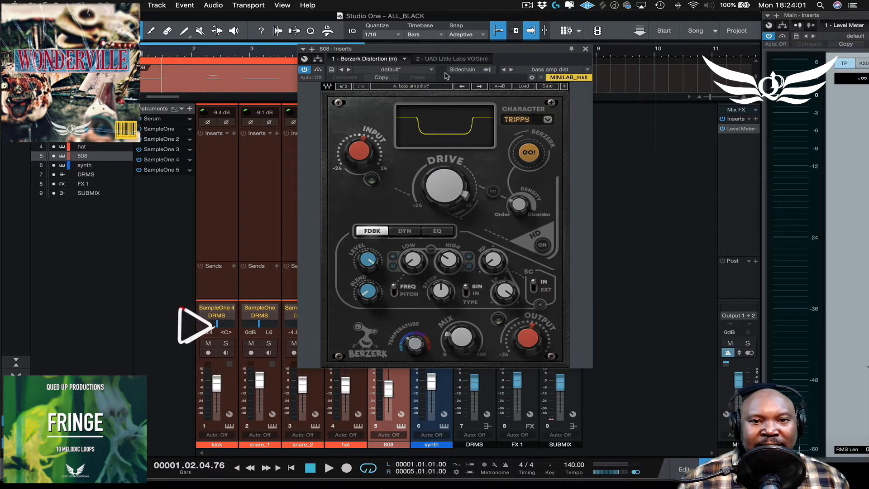
pyautogui.click(451, 59)
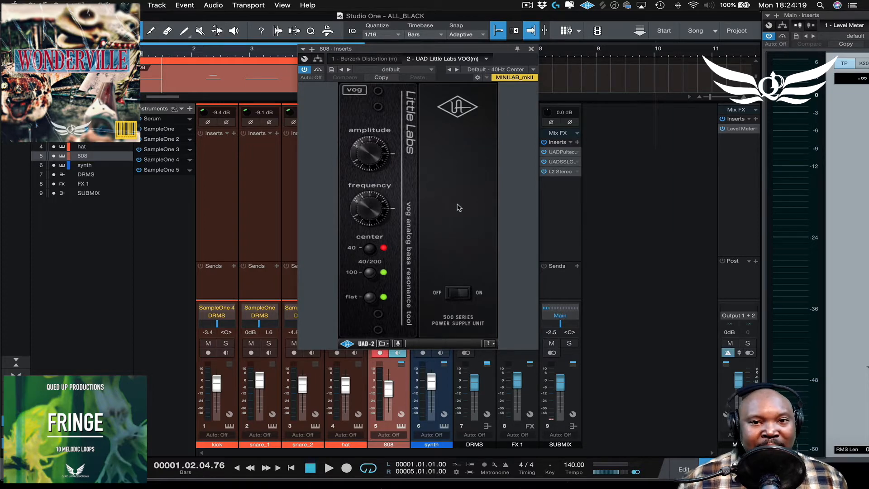
pyautogui.moveTo(489, 49); pyautogui.dragTo(741, 58)
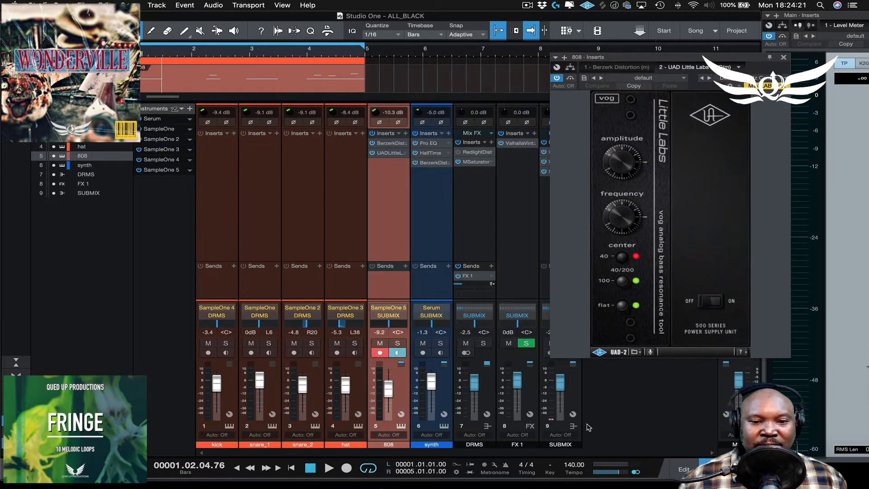
# Disarm and solo the 808, compare its sound with the Little Labs VOG bypassed and enabled, and close the plug-in.
pyautogui.click(383, 353)
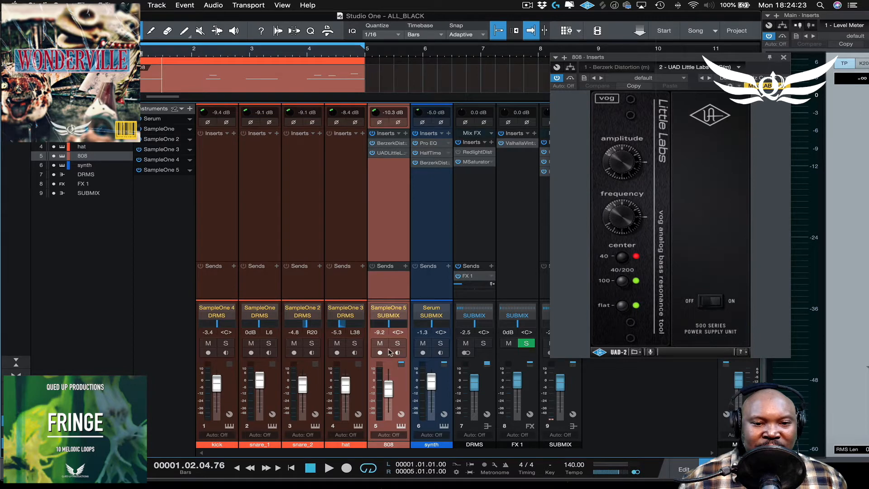
pyautogui.click(398, 343)
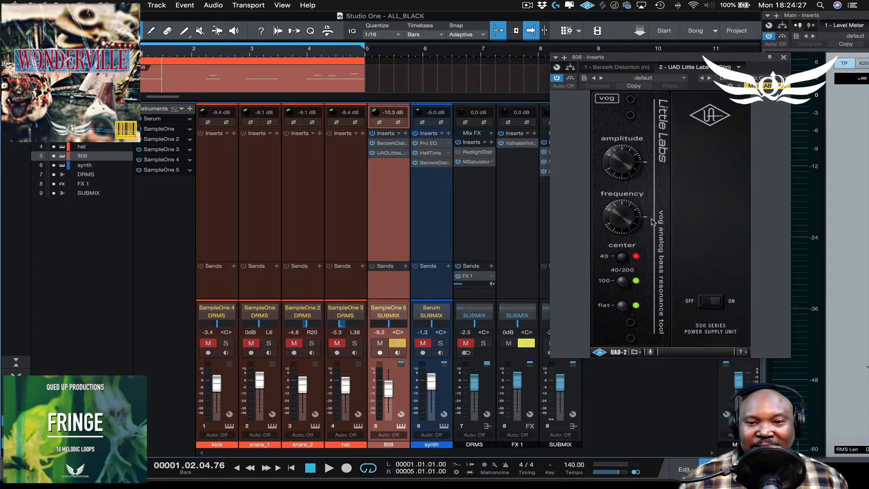
pyautogui.press('space')
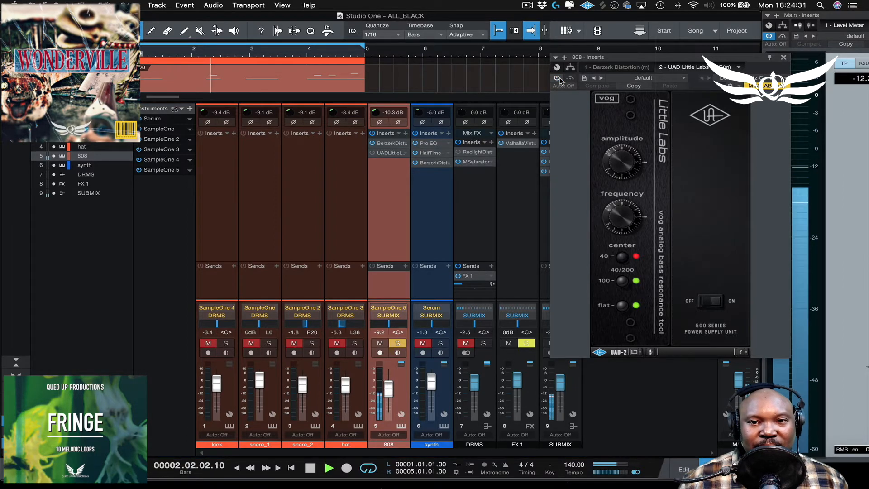
pyautogui.press('space')
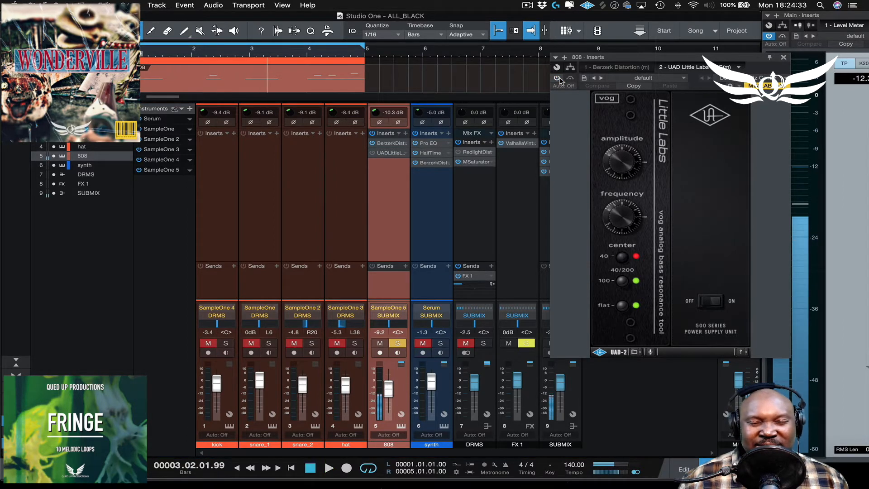
pyautogui.press('space')
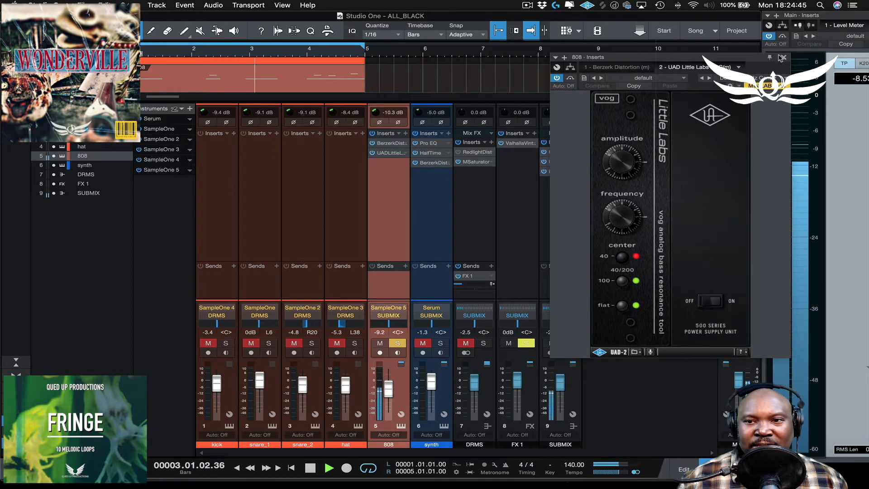
pyautogui.click(783, 58)
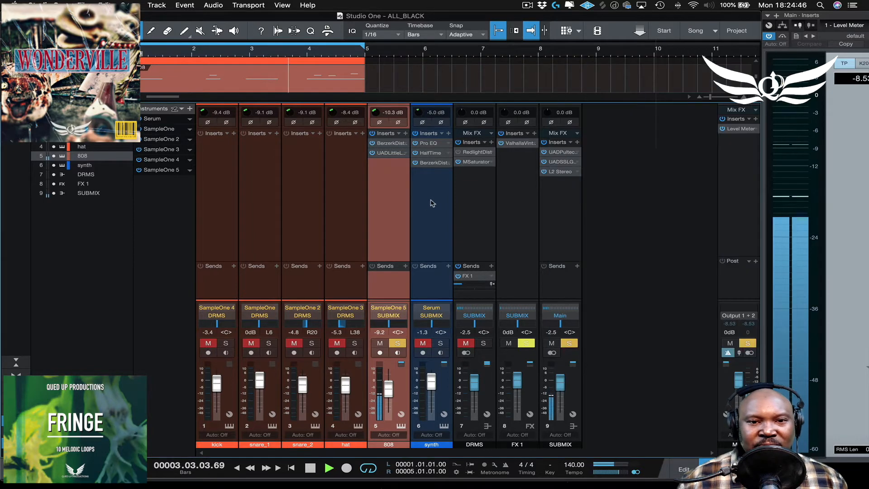
# Unsolo the 808 and raise its fader to -8.7 dB against the full mix during playback.
pyautogui.click(398, 343)
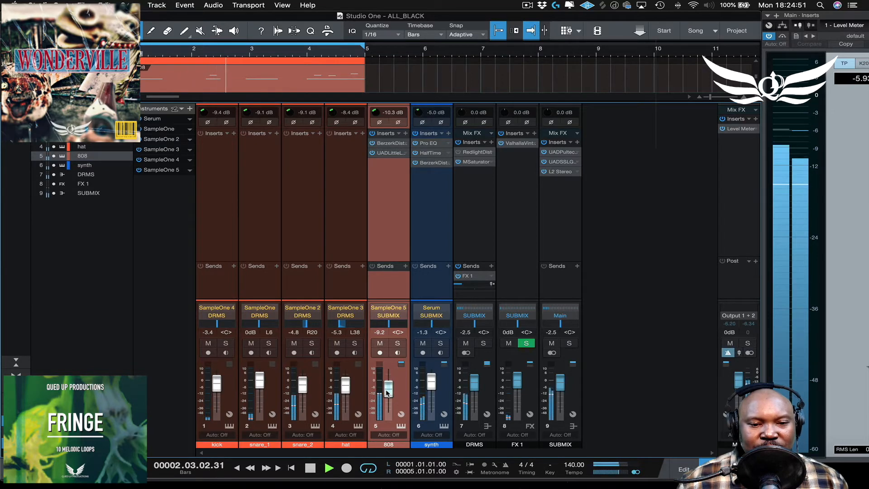
pyautogui.moveTo(388, 393); pyautogui.dragTo(387, 392)
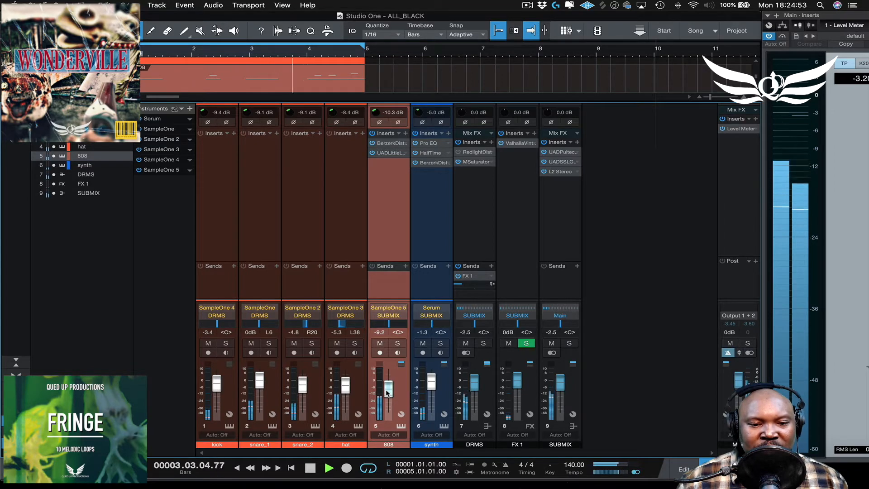
pyautogui.press('space')
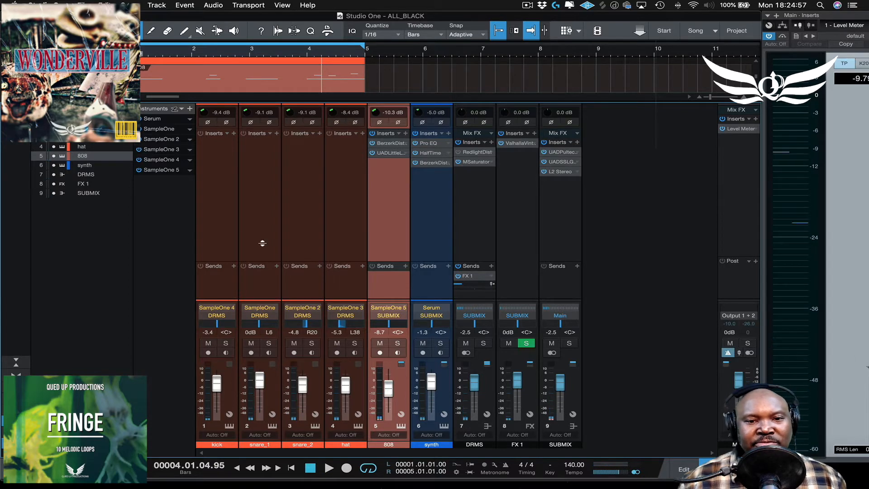
# Open the synth channel's Berzerk Distortion clear of its channel strip, and disarm and solo the synth.
pyautogui.click(431, 247)
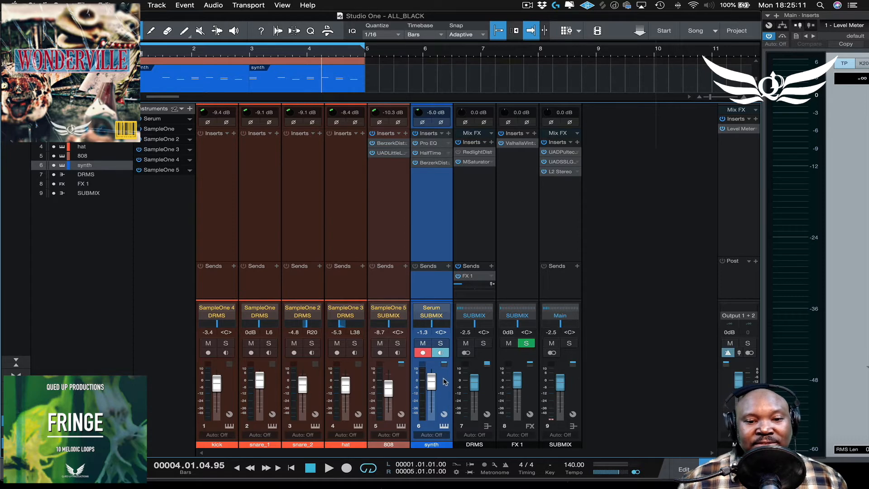
pyautogui.doubleClick(431, 163)
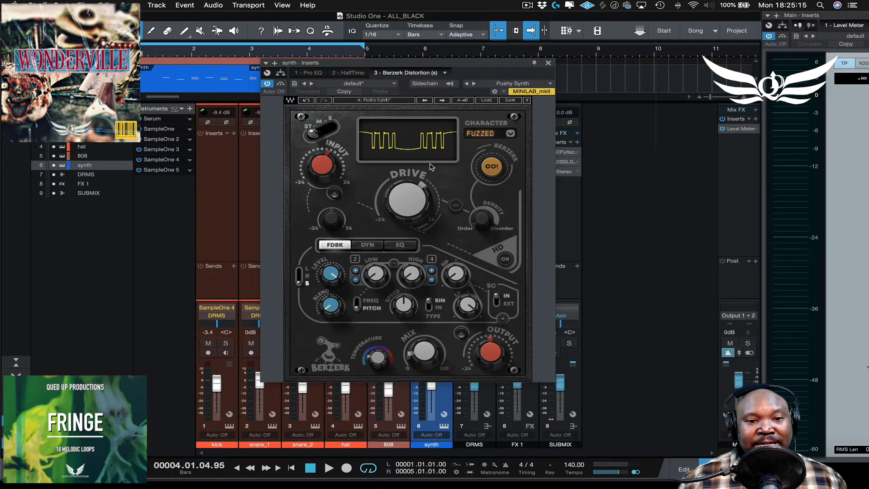
pyautogui.moveTo(520, 62); pyautogui.dragTo(341, 49)
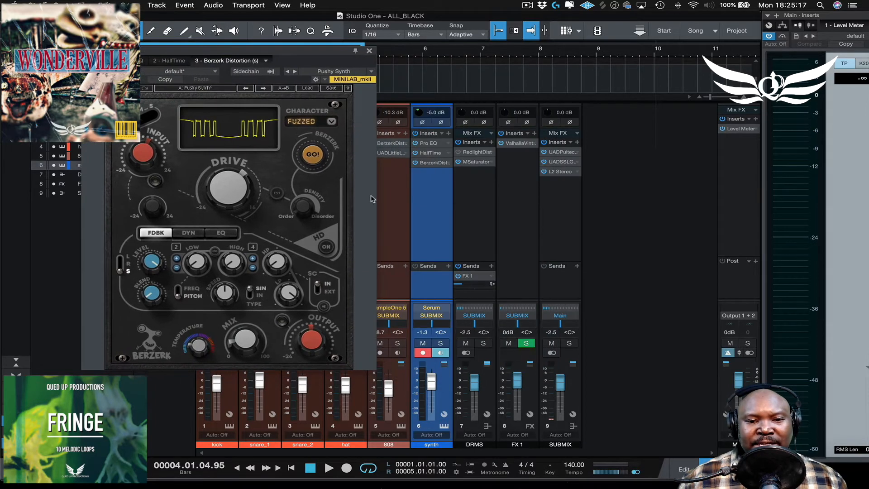
pyautogui.click(429, 353)
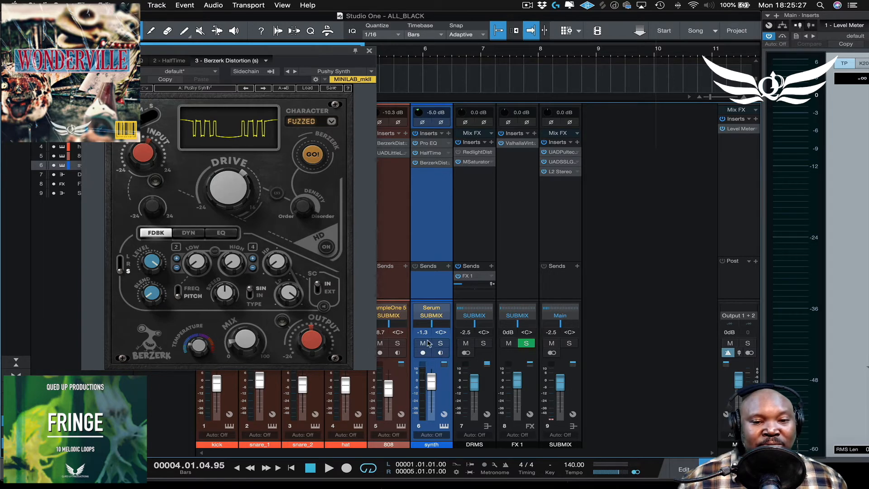
pyautogui.click(440, 343)
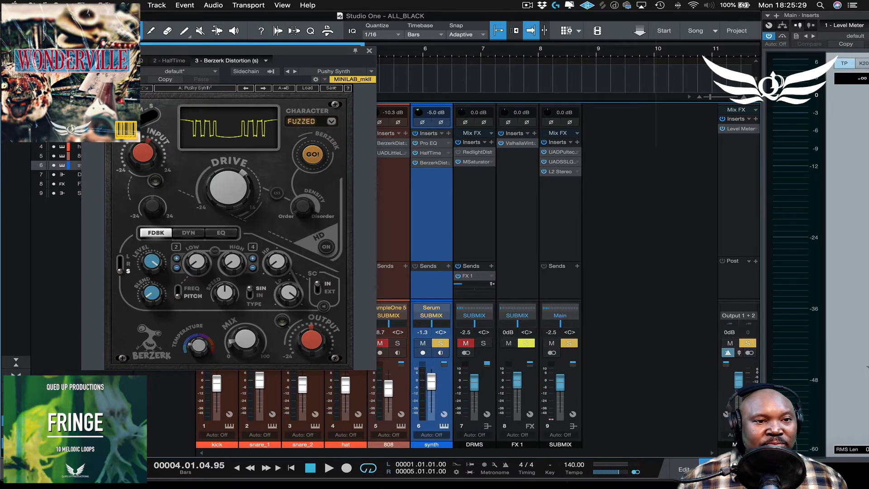
# Audition the soloed synth, replay it from the start while setting the Berzerk Distortion mix to 8.8, and close the plug-in.
pyautogui.press('space')
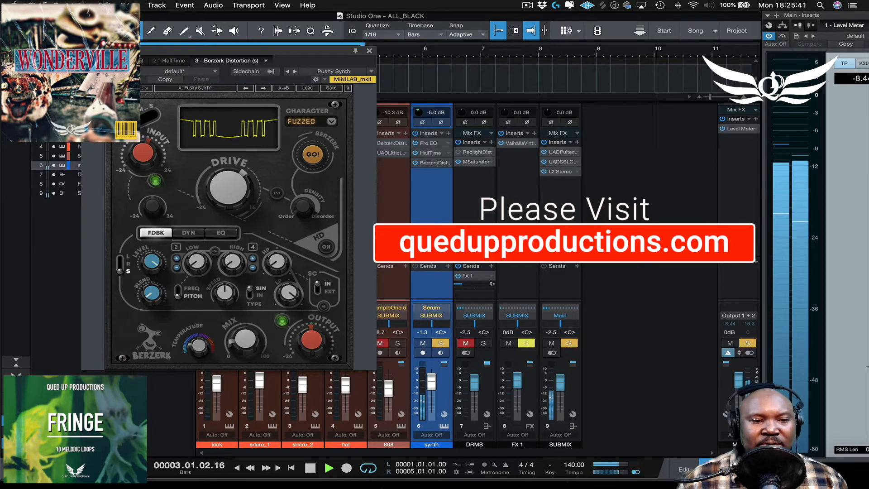
pyautogui.press('space')
pyautogui.moveTo(245, 339)
pyautogui.press(',')
pyautogui.press('space')
pyautogui.moveTo(242, 345); pyautogui.dragTo(242, 347)
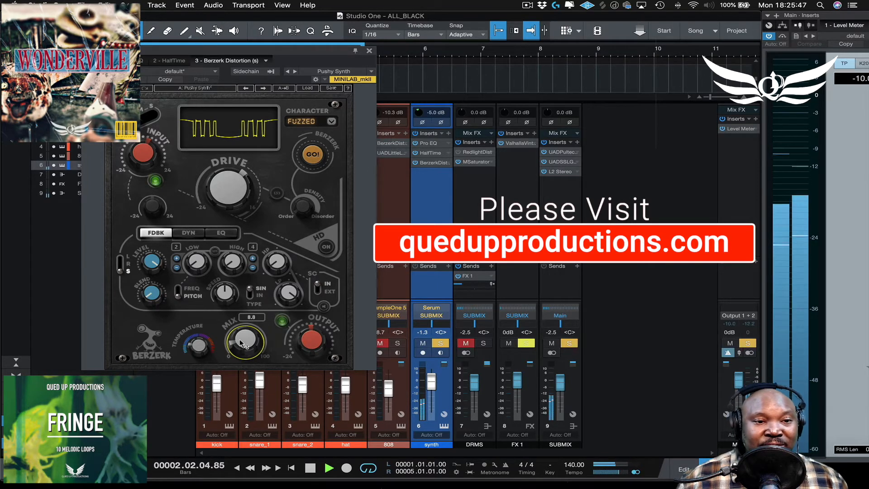
pyautogui.press('space')
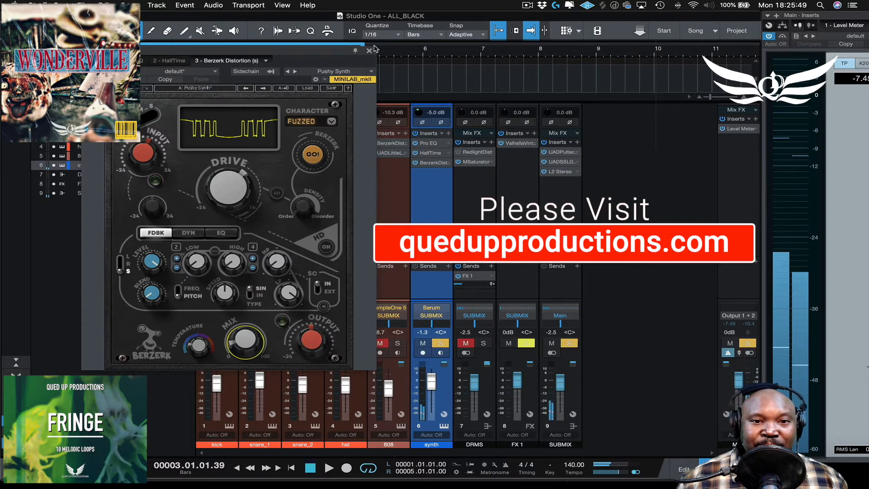
pyautogui.click(369, 51)
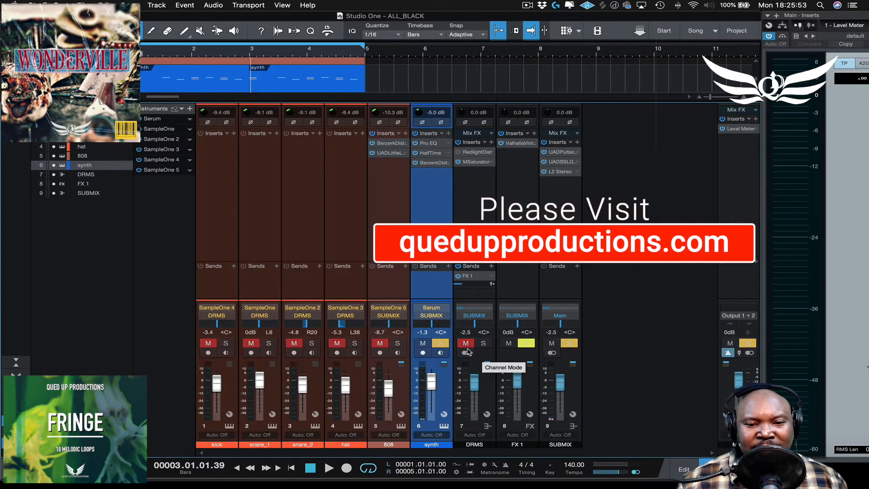
# Unsolo the synth, and solo and select the DRMS bus.
pyautogui.click(440, 343)
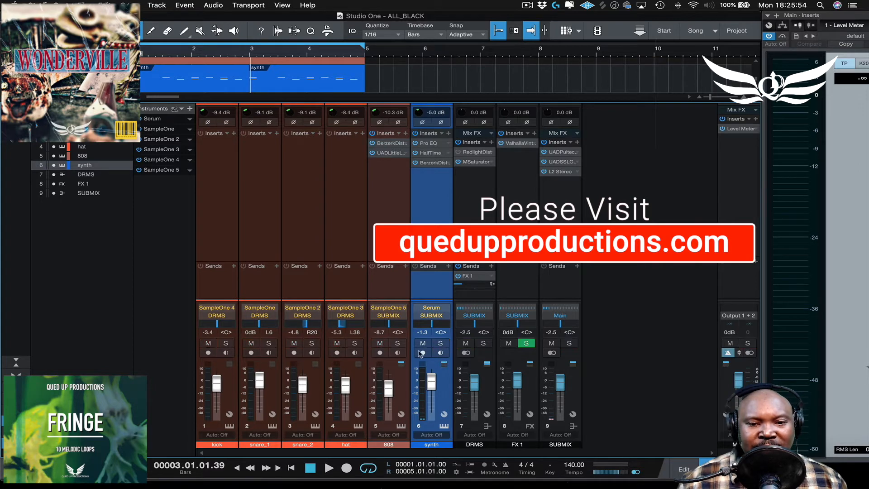
pyautogui.click(484, 344)
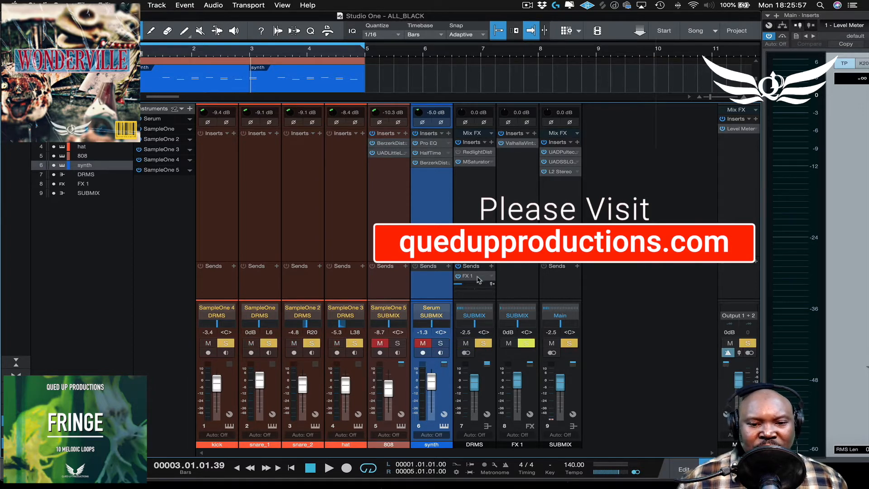
pyautogui.click(493, 385)
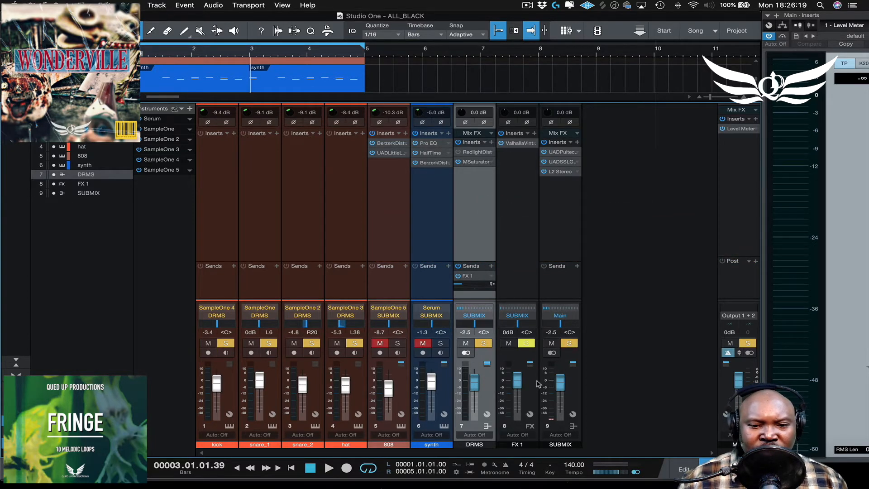
# Open MSaturator on the DRMS bus, compare the drums with it enabled and bypassed, and close it.
pyautogui.click(476, 162)
pyautogui.moveTo(496, 97); pyautogui.dragTo(314, 84)
pyautogui.press('space')
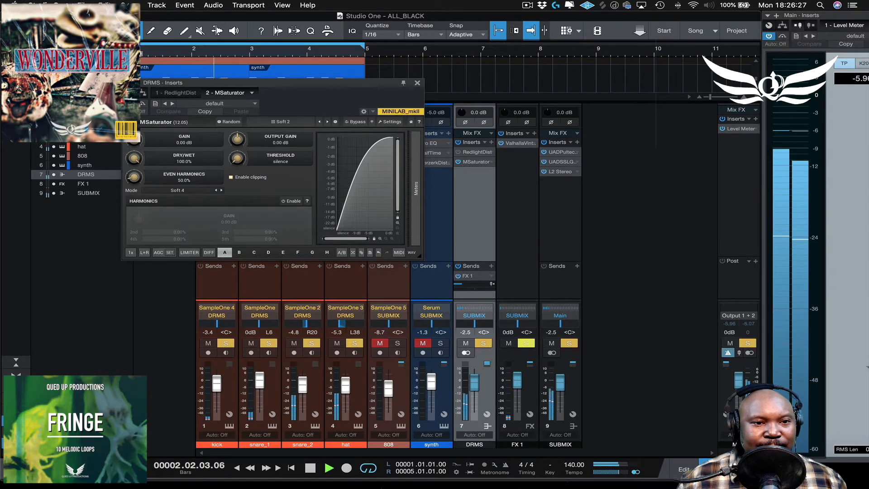
pyautogui.press('space')
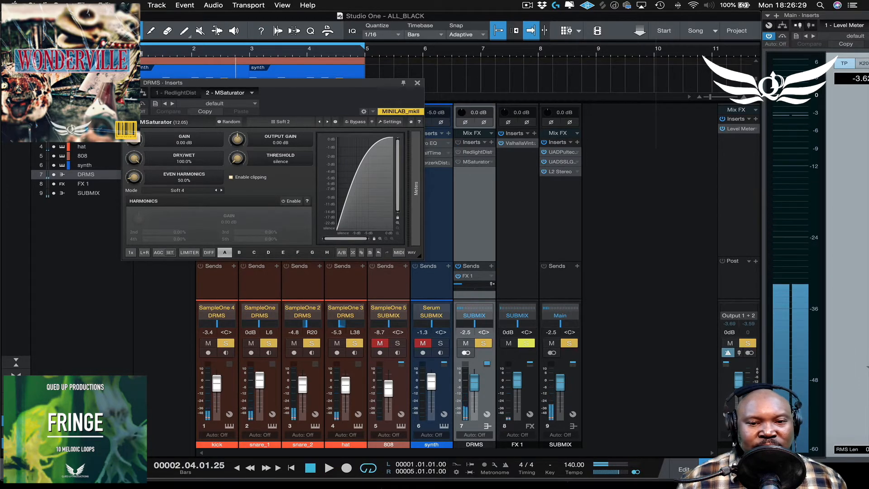
pyautogui.press('space')
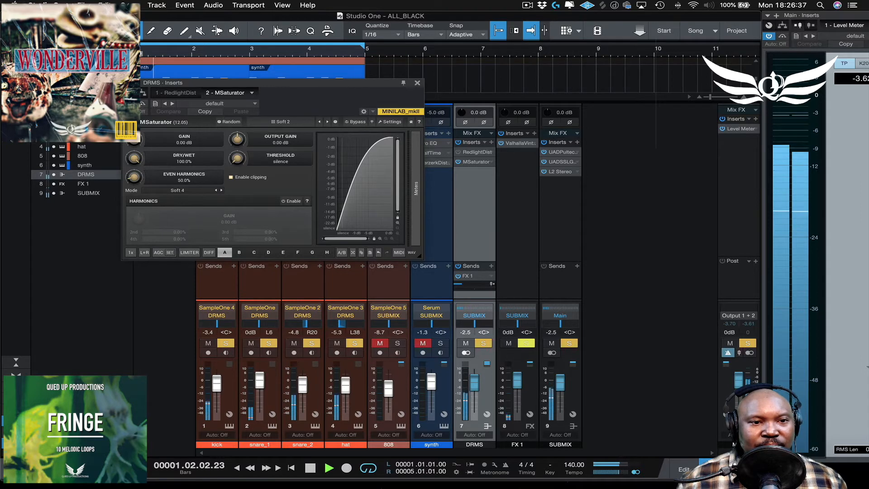
pyautogui.press('space')
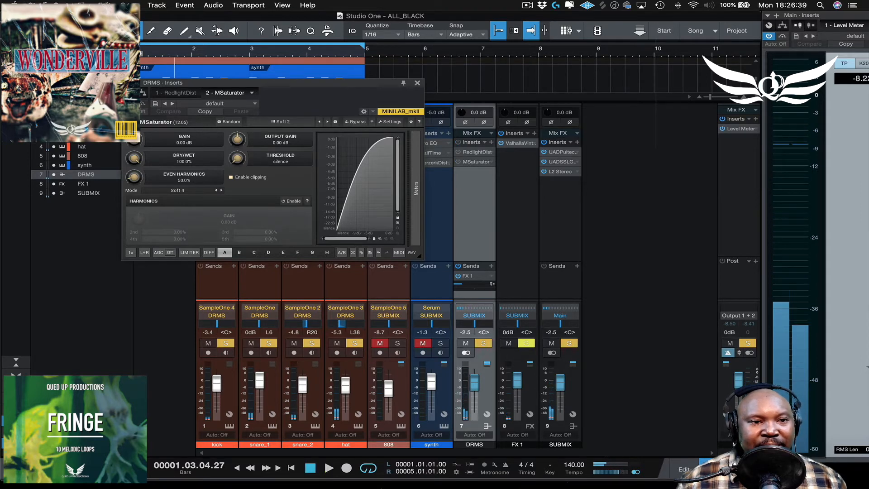
pyautogui.click(416, 83)
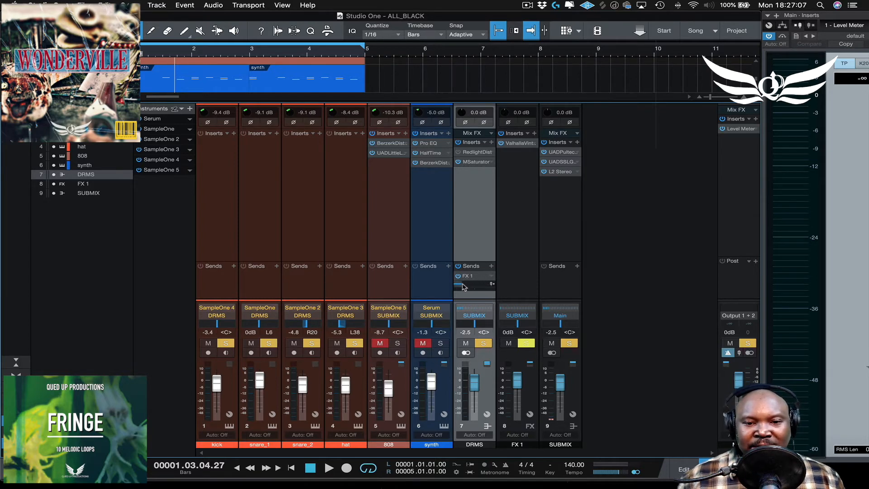
# Open the ValhallaVintageVerb insert on the FX 1 channel to examine the reverb fed by the DRMS send.
pyautogui.moveTo(463, 286)
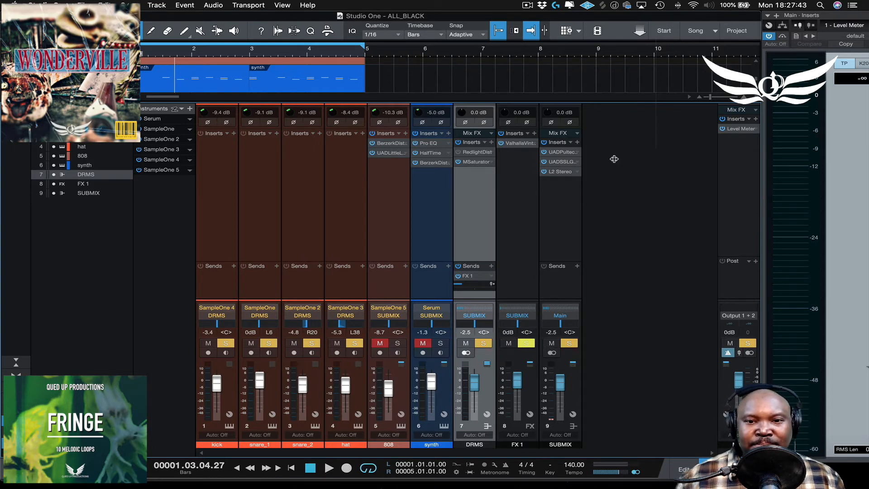
pyautogui.click(517, 144)
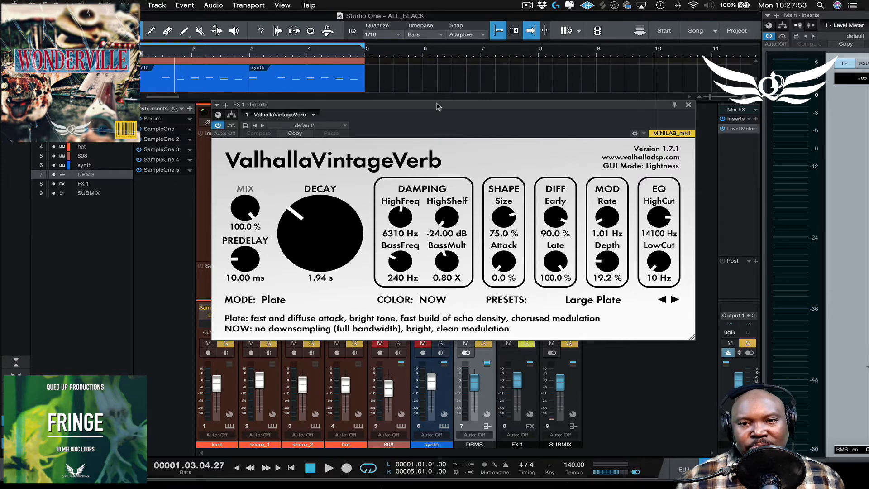
# Close the reverb, open the UAD Pultec EQP-1A insert on the SUBMIX bus to examine its settings, and close it.
pyautogui.click(688, 106)
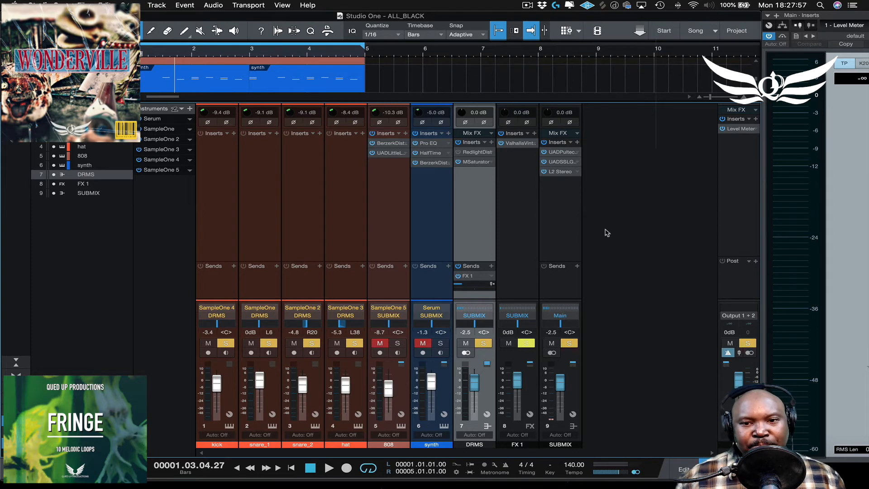
pyautogui.click(561, 153)
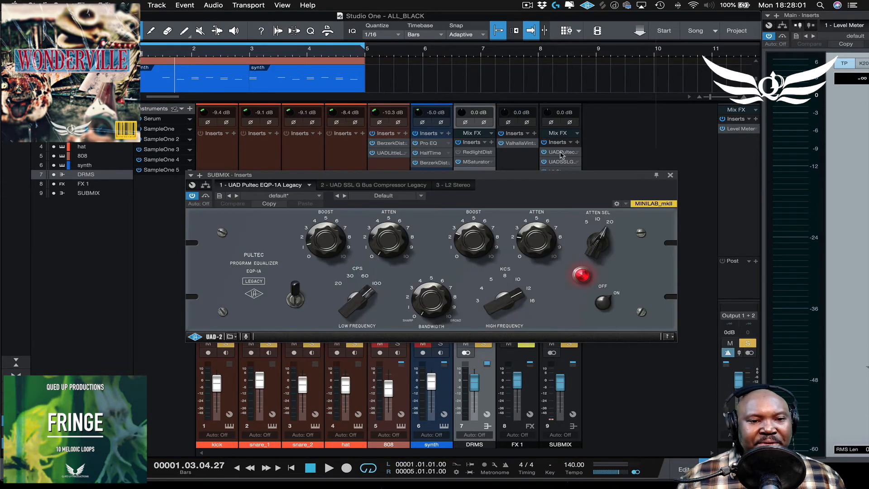
pyautogui.moveTo(634, 176); pyautogui.dragTo(463, 43)
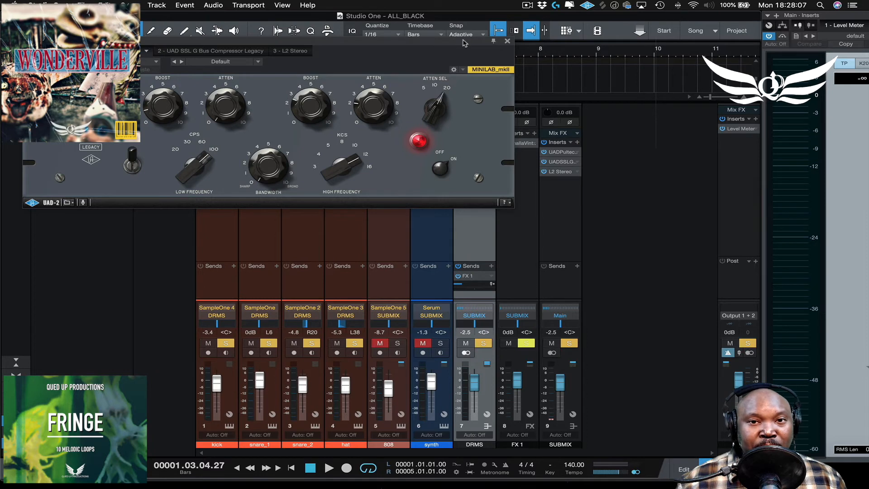
pyautogui.click(507, 41)
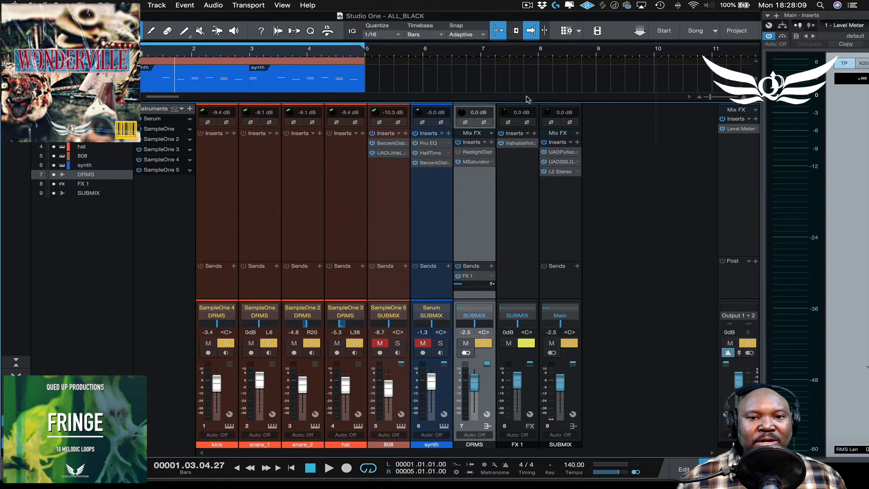
# Open the SUBMIX bus's UAD SSL G Bus Compressor and UAD Pultec EQP-1A together, pinning both plug-in windows and moving them clear of each other.
pyautogui.click(556, 162)
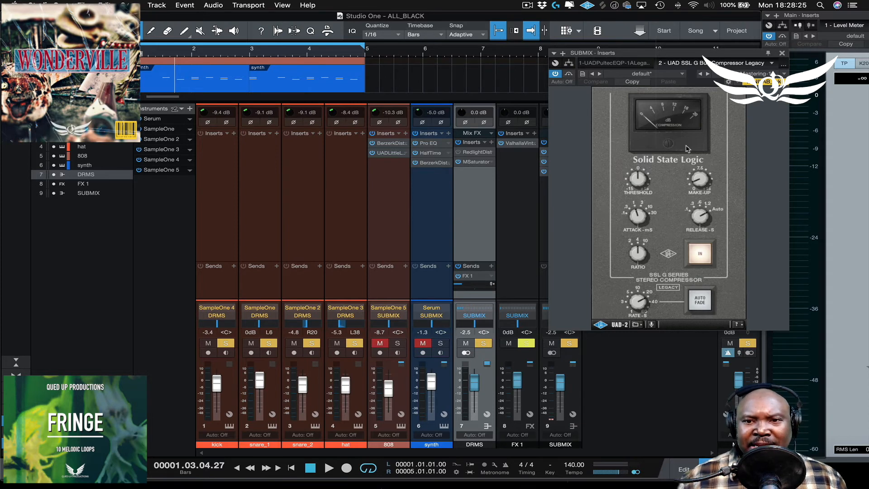
pyautogui.click(768, 54)
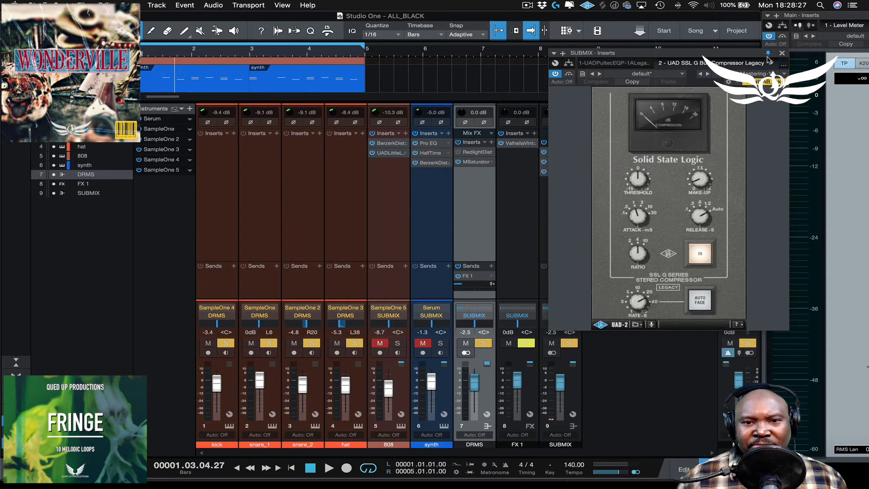
pyautogui.moveTo(700, 60); pyautogui.dragTo(756, 56)
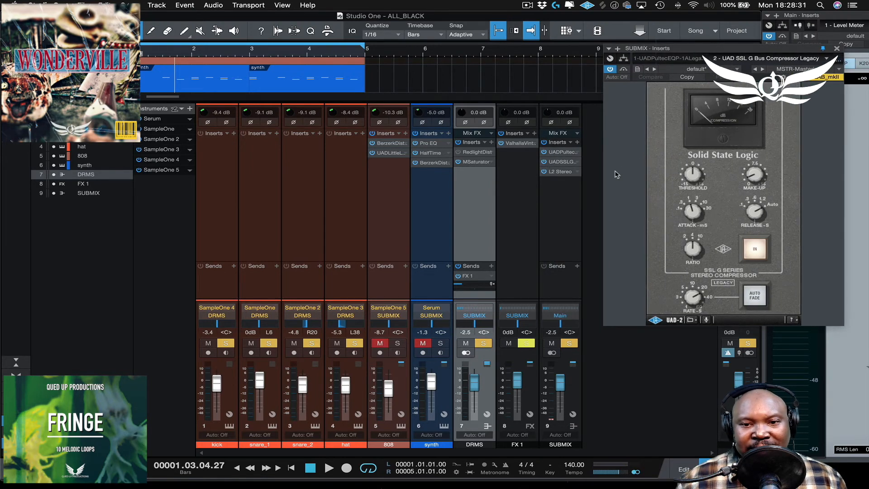
pyautogui.click(561, 157)
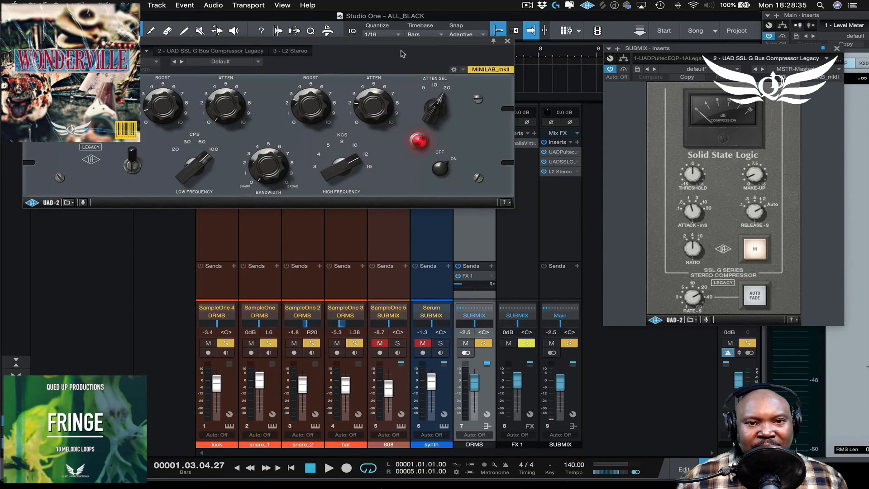
pyautogui.moveTo(406, 43); pyautogui.dragTo(747, 300)
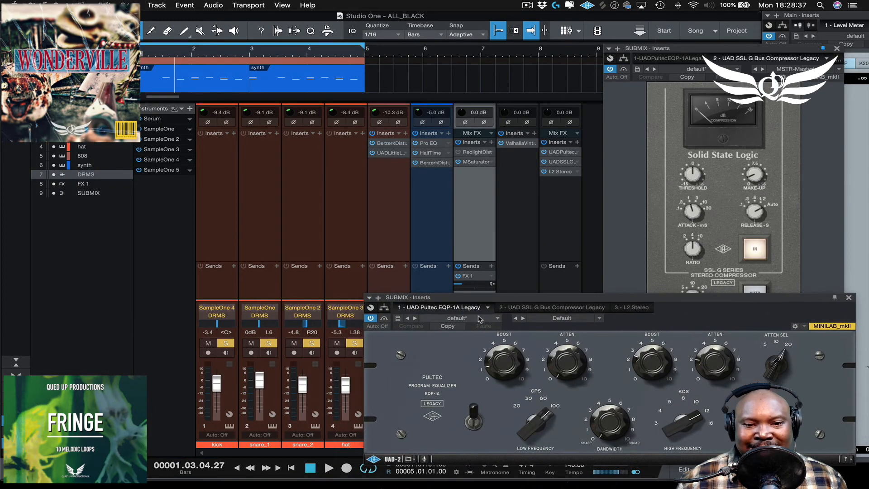
pyautogui.click(835, 298)
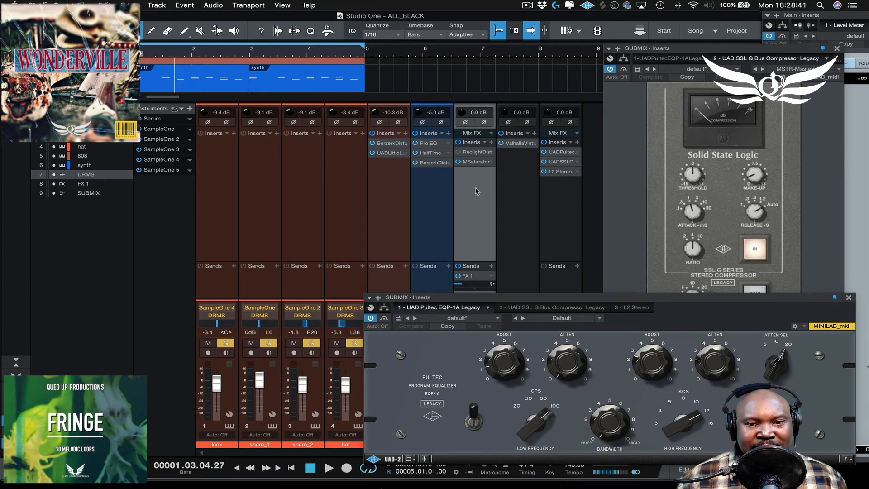
# Examine the DYN, EQ and FDBK sections of the synth's Berzerk Distortion, and close all open plug-in windows.
pyautogui.click(431, 163)
pyautogui.moveTo(270, 52); pyautogui.dragTo(255, 42)
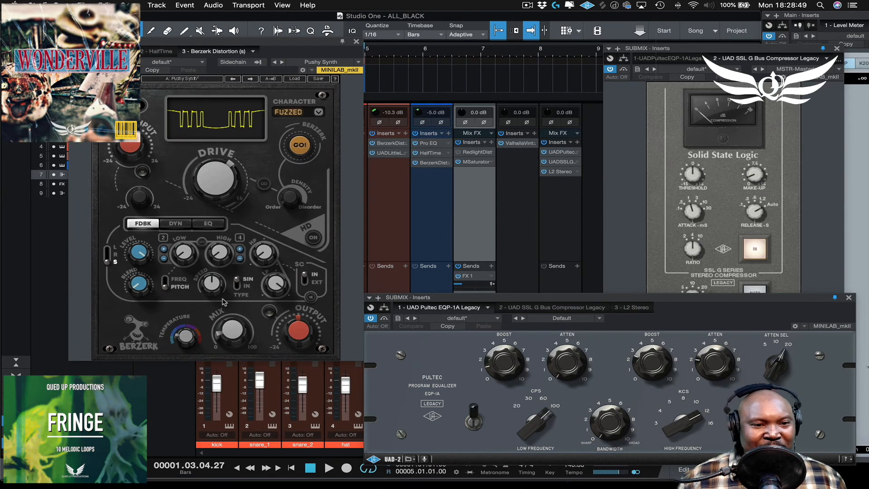
pyautogui.click(176, 226)
pyautogui.click(214, 223)
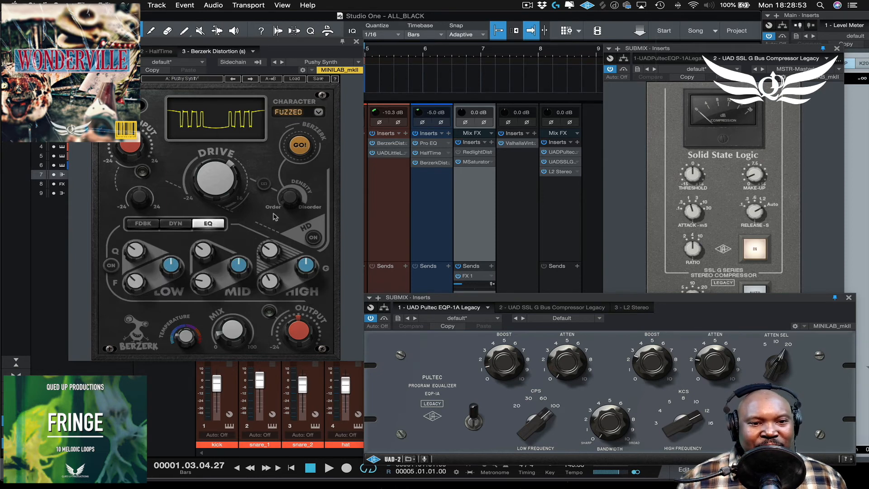
pyautogui.click(175, 224)
pyautogui.click(135, 226)
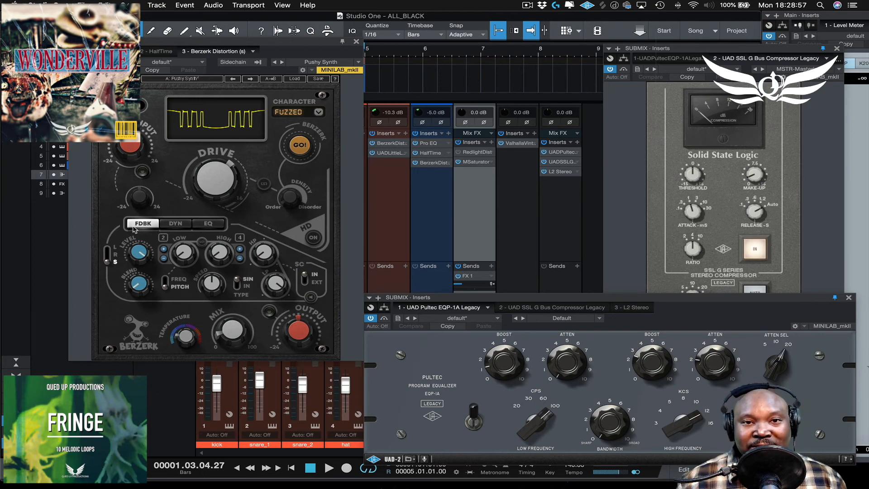
pyautogui.click(357, 41)
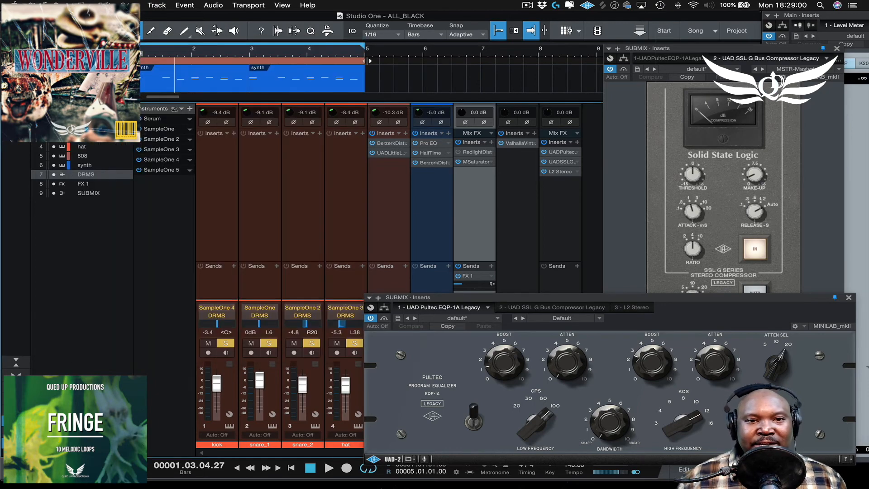
pyautogui.click(849, 297)
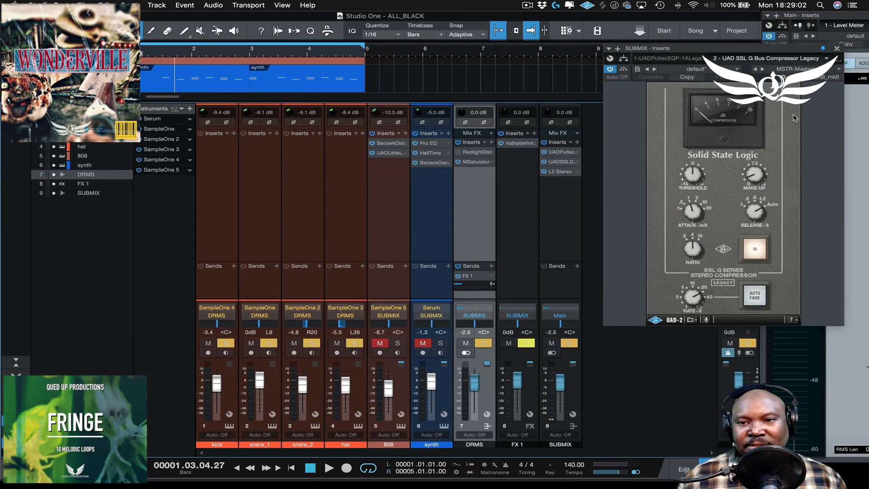
pyautogui.click(837, 48)
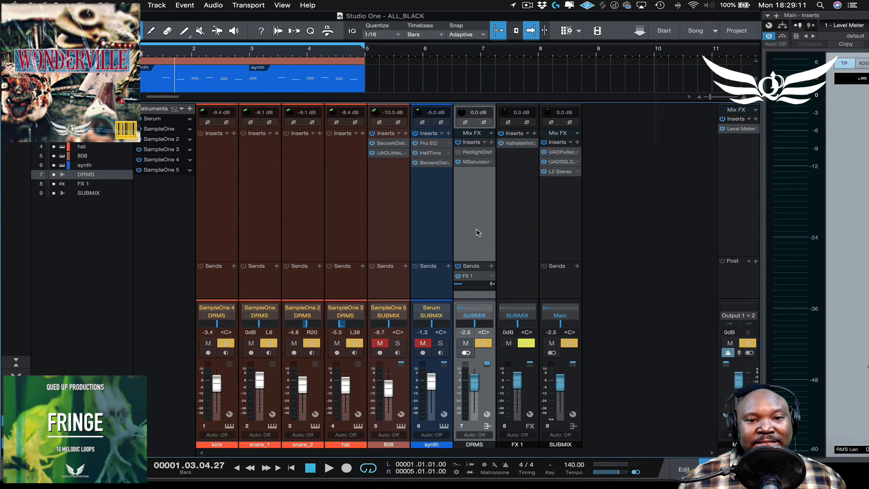
# Search the plug-ins for "dis" and insert RedlightDist on the hat channel.
pyautogui.click(363, 133)
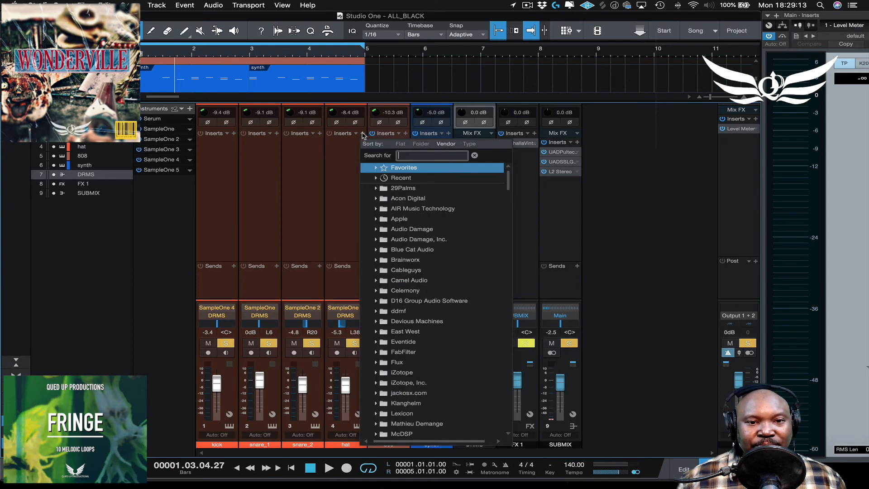
pyautogui.click(435, 156)
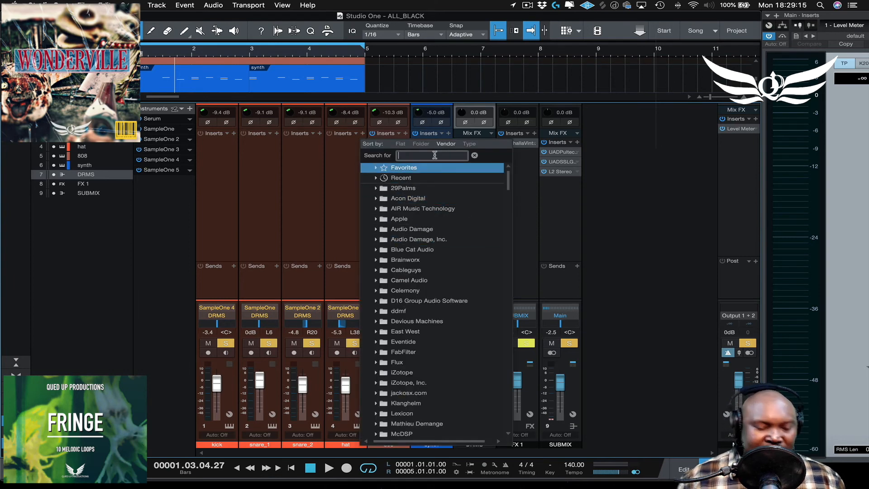
pyautogui.write('dio')
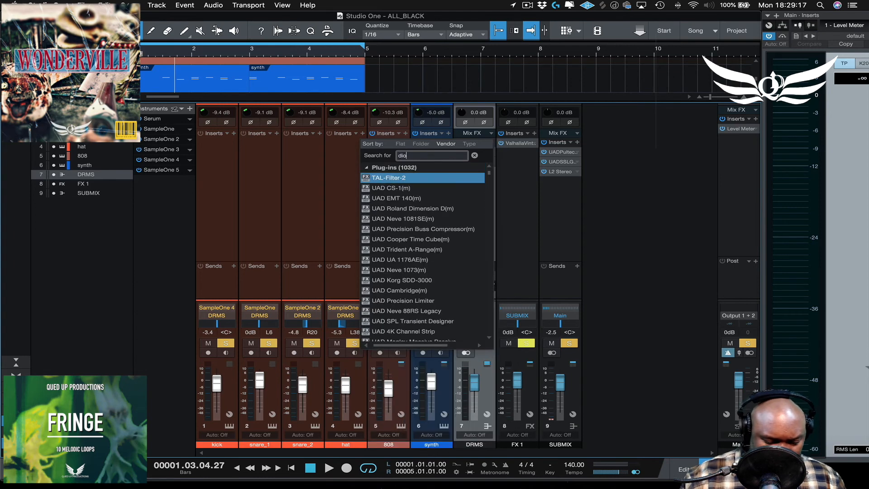
pyautogui.write('st')
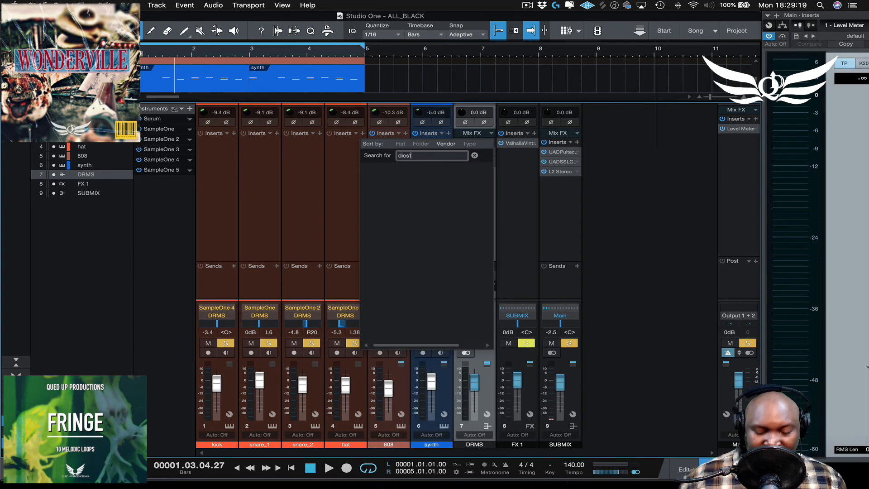
pyautogui.press('BackSpace')
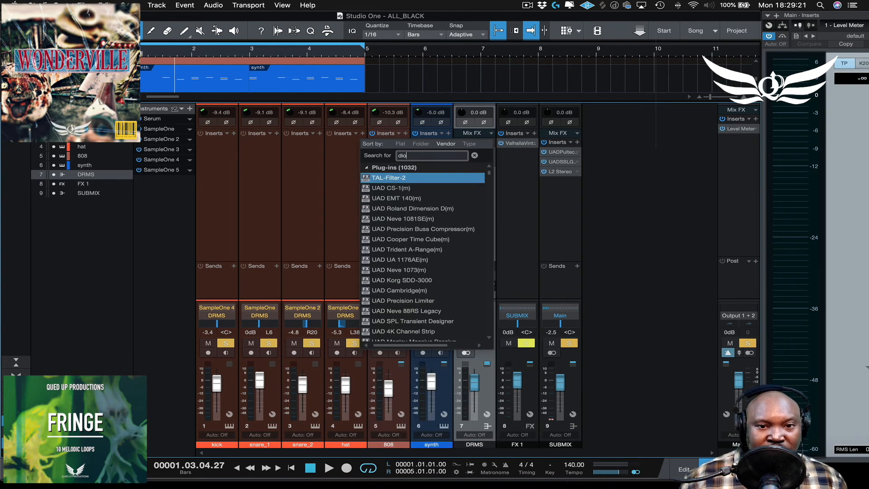
pyautogui.write('s')
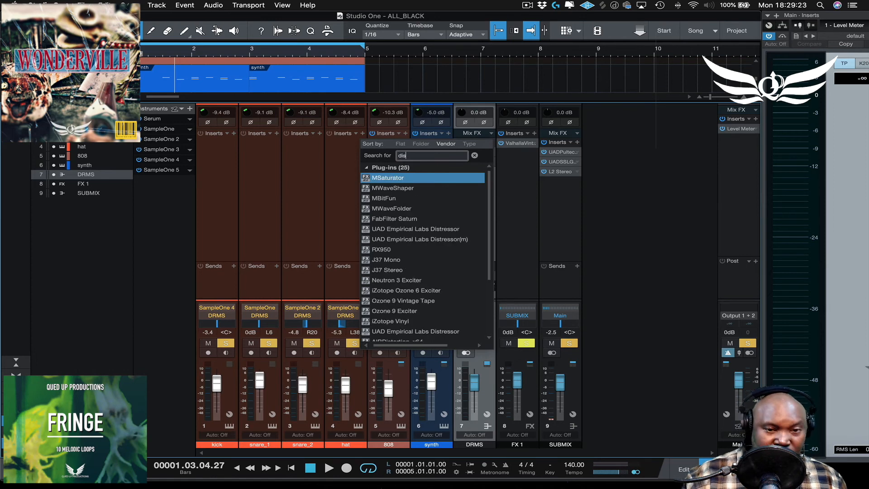
pyautogui.scroll(-3, 436, 308)
pyautogui.scroll(-2, 435, 307)
pyautogui.click(397, 336)
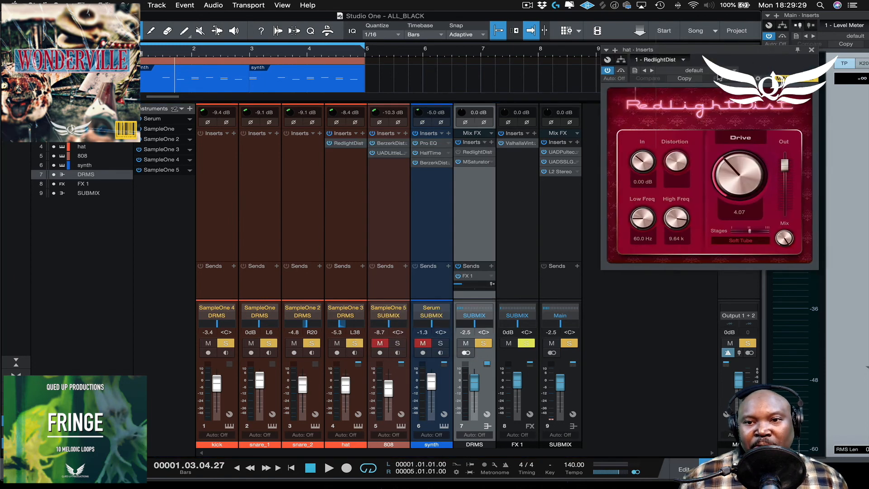
# Look through the RedlightDist preset list without choosing one, and remove the plug-in from the hat channel.
pyautogui.moveTo(771, 49); pyautogui.dragTo(573, 106)
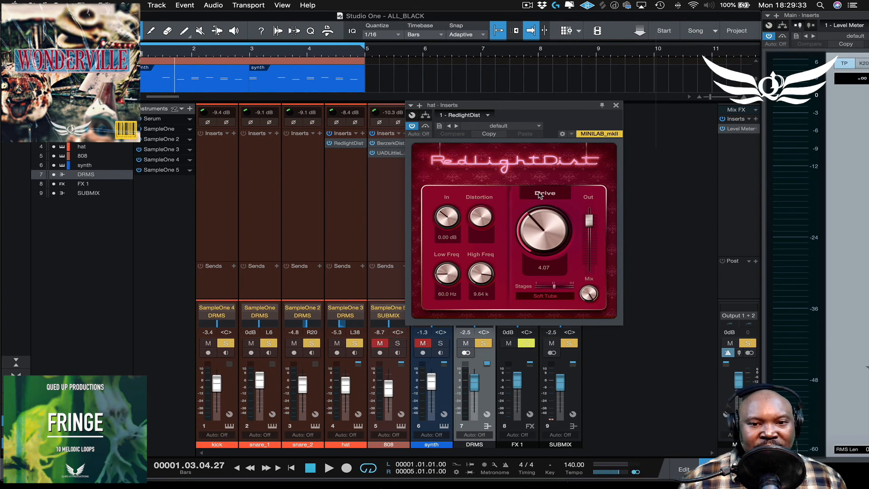
pyautogui.click(512, 126)
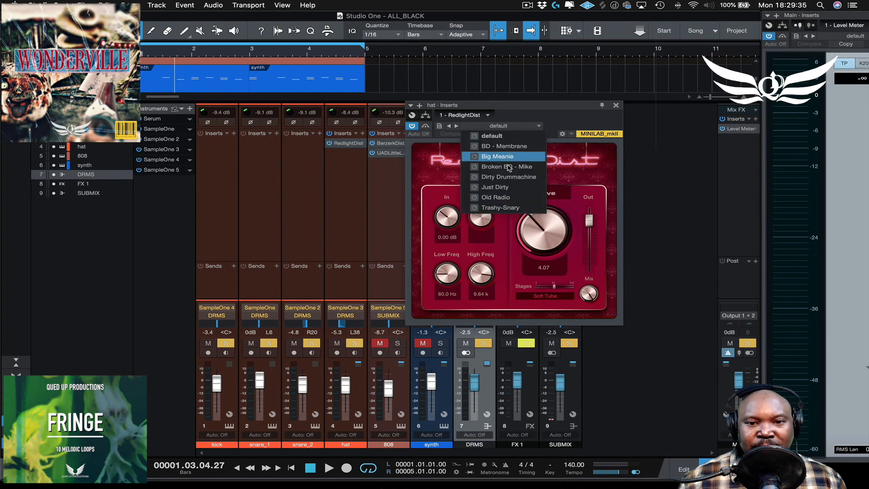
pyautogui.click(562, 110)
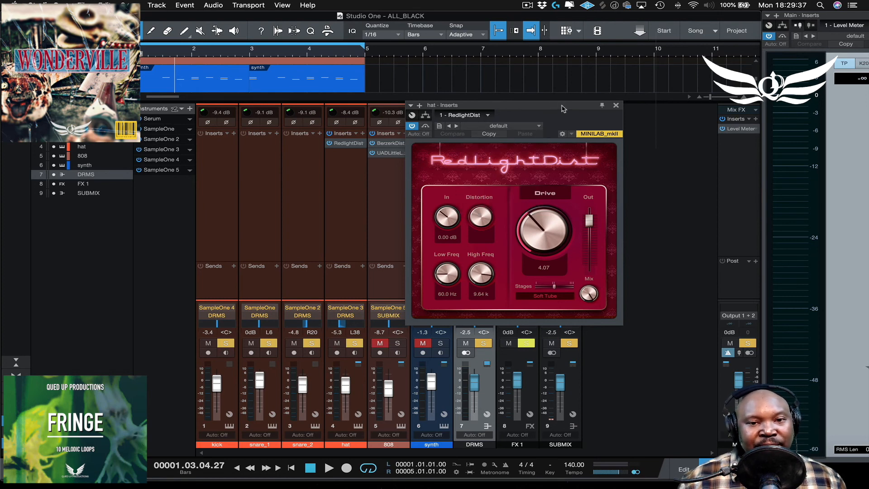
pyautogui.click(616, 106)
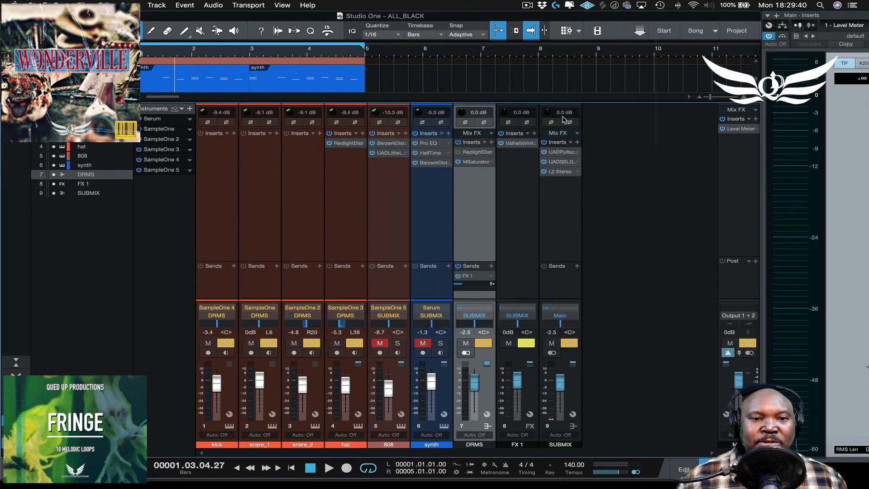
pyautogui.click(361, 144)
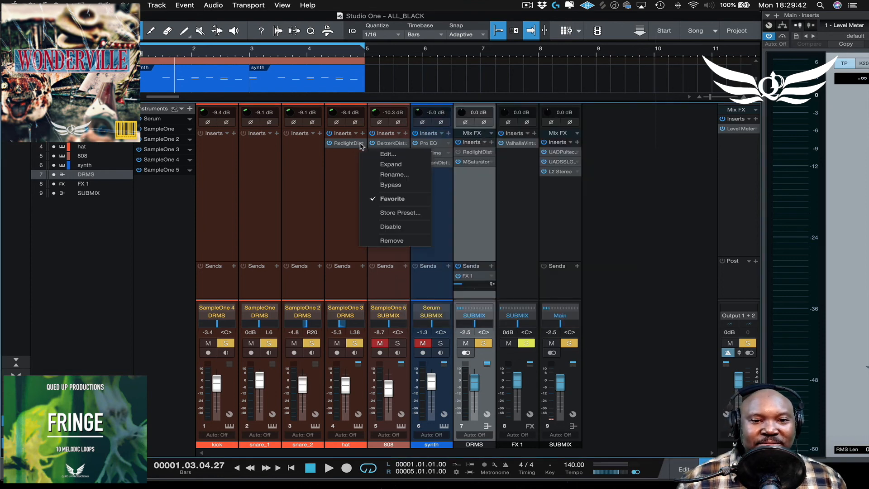
pyautogui.click(382, 240)
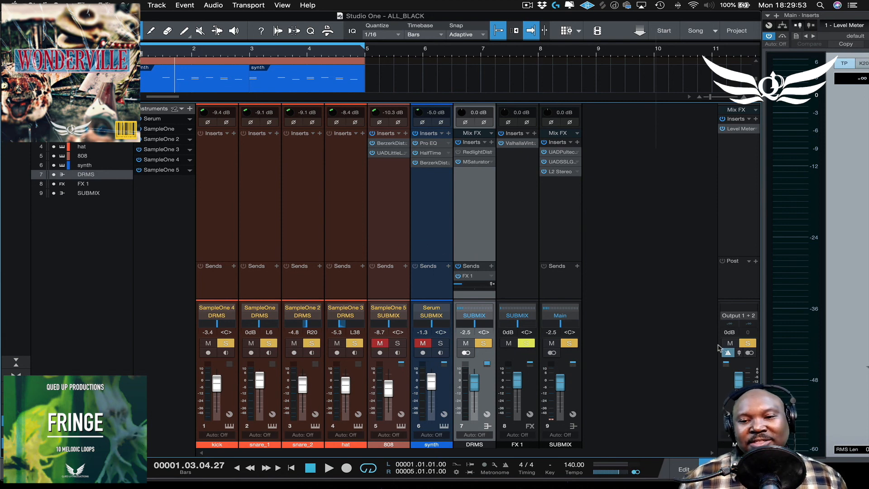
# Clear all solos in the mixer from the main output channel.
pyautogui.click(748, 344)
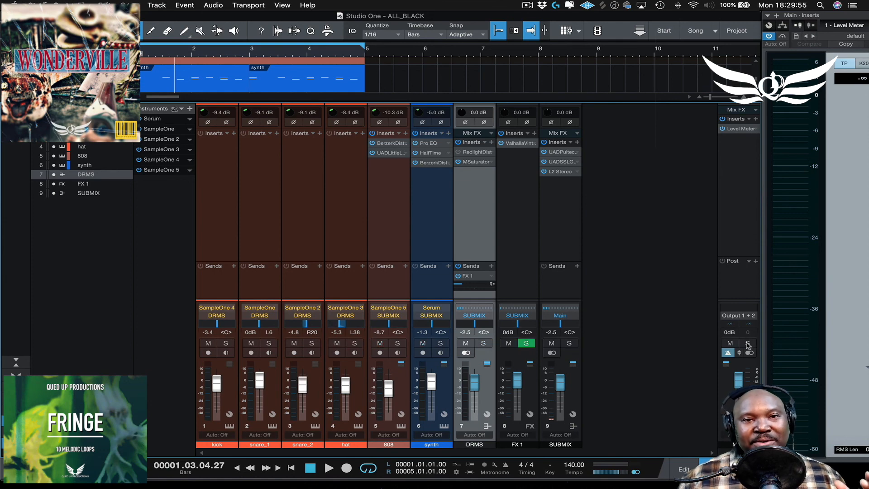